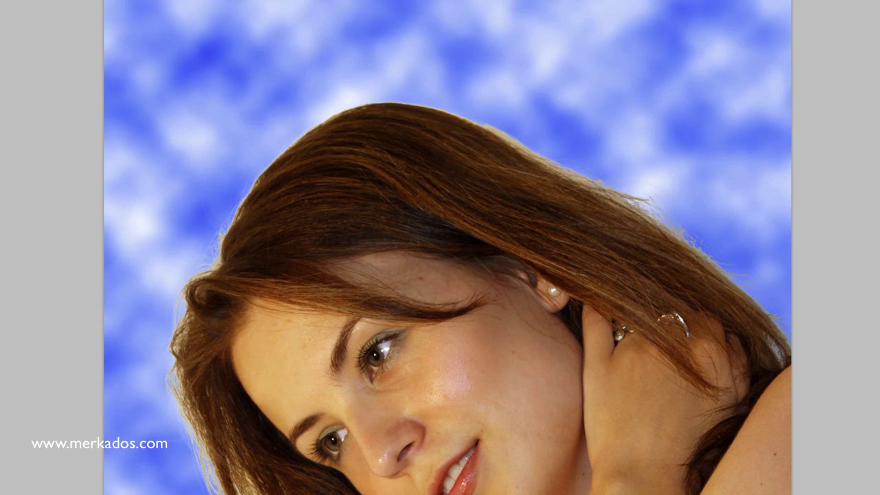
Zoom out and show Layer 2's pixel mask in the Masks panel: 100% density, 0 px feather
{"action": "key", "text": "ctrl+minus"}
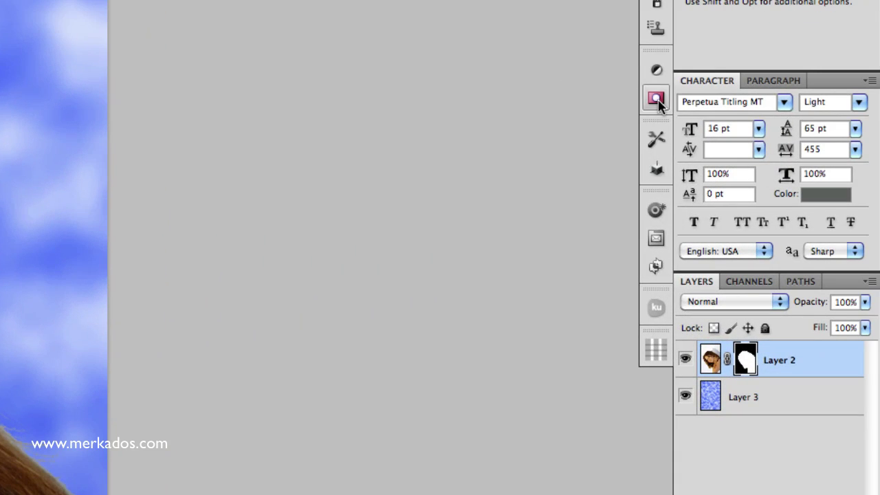
{"action": "left_click", "coordinate": [656, 100]}
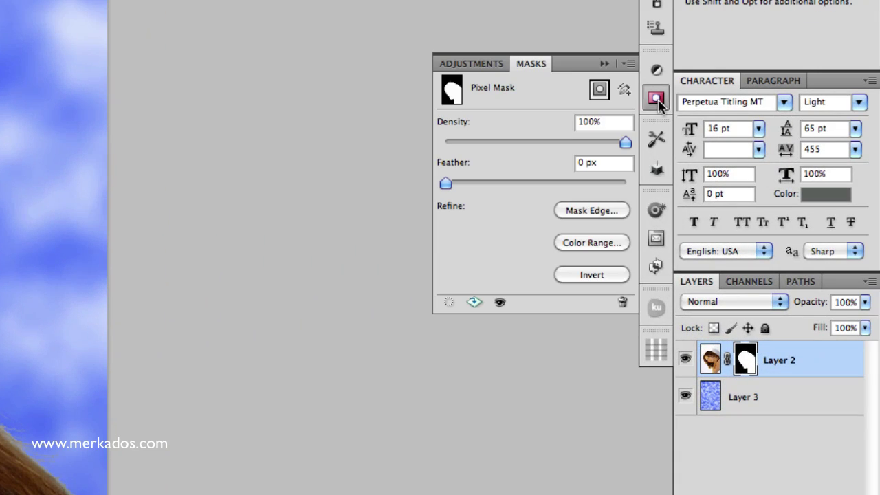
Open Refine Mask via Mask Edge, move it aside, and cycle the preview view modes back to the sky
{"action": "left_click", "coordinate": [591, 211]}
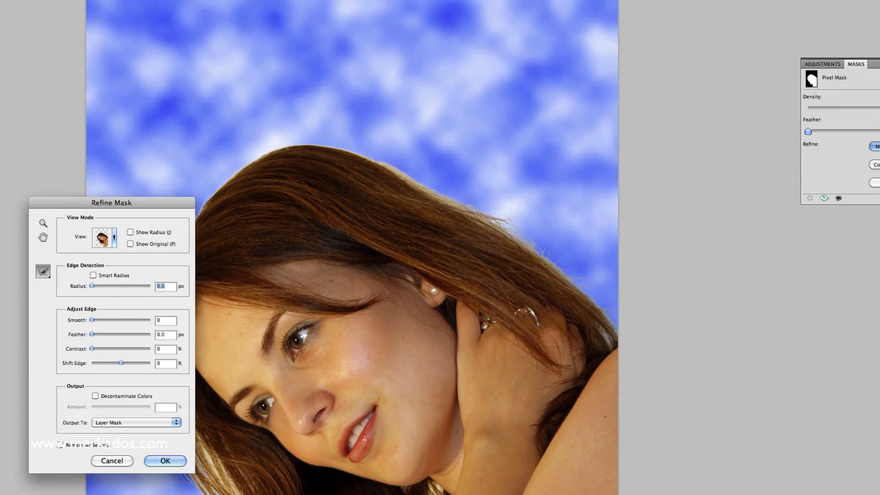
{"action": "left_click_drag", "start_coordinate": [141, 207], "coordinate": [785, 192]}
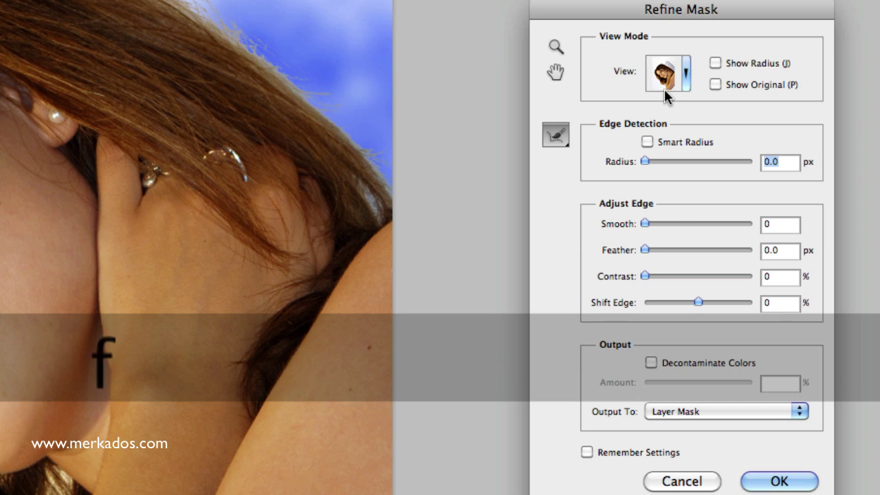
{"action": "key", "text": "f"}
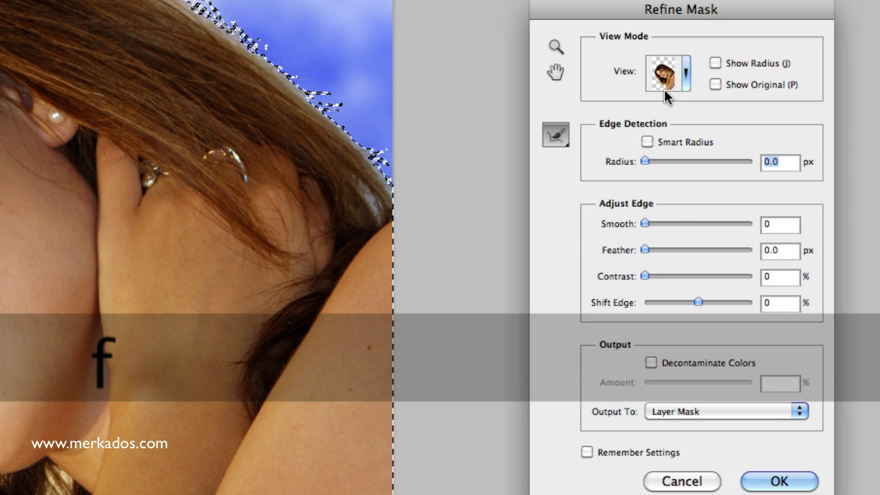
{"action": "key", "text": "f"}
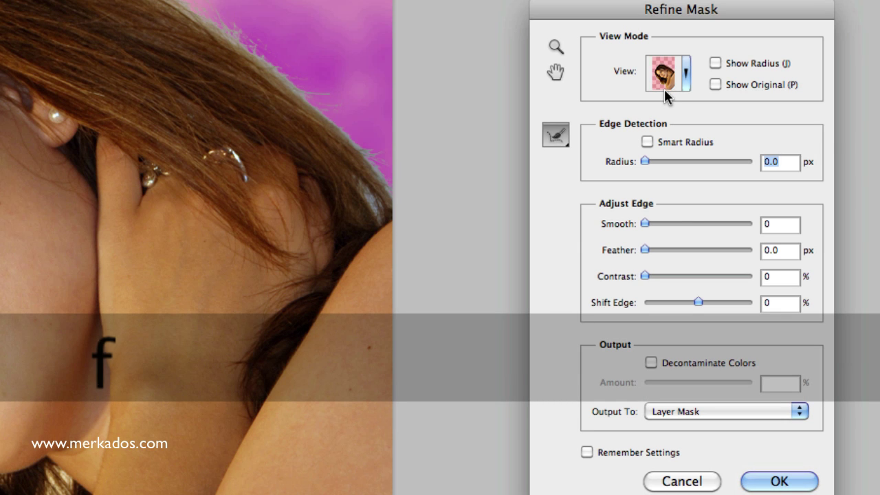
{"action": "key", "text": "f"}
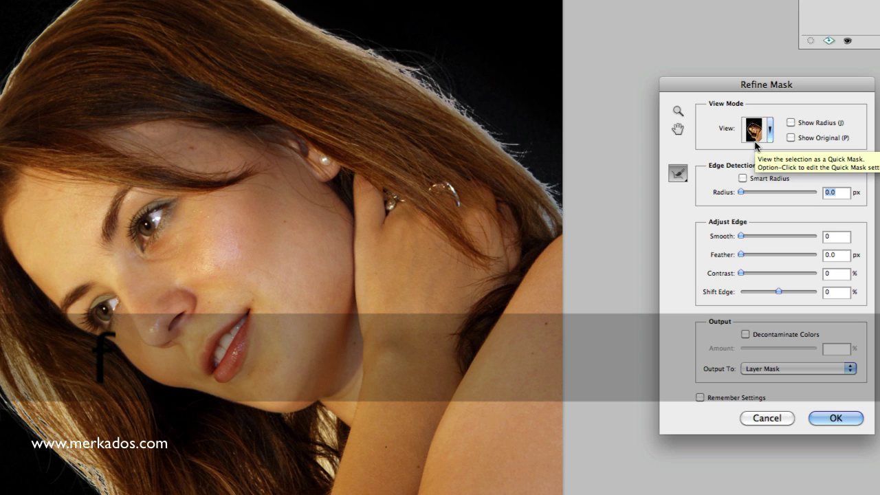
{"action": "key", "text": "f"}
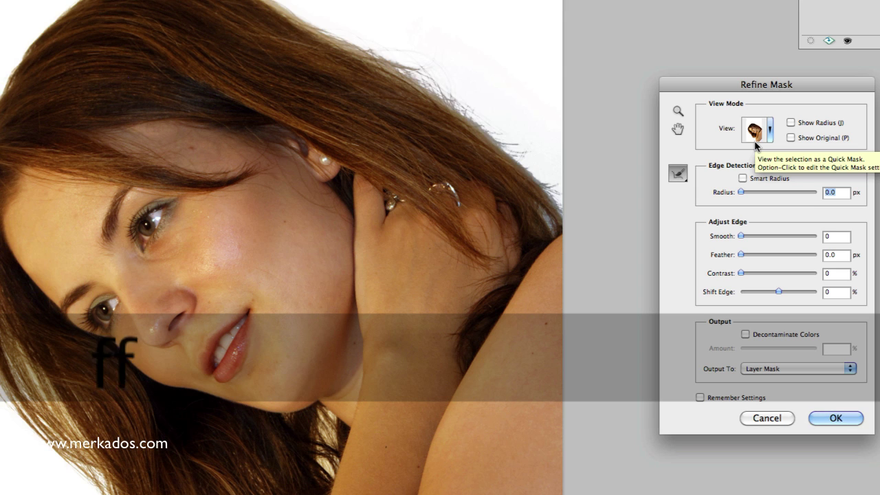
{"action": "key", "text": "f"}
{"action": "key", "text": "f"}
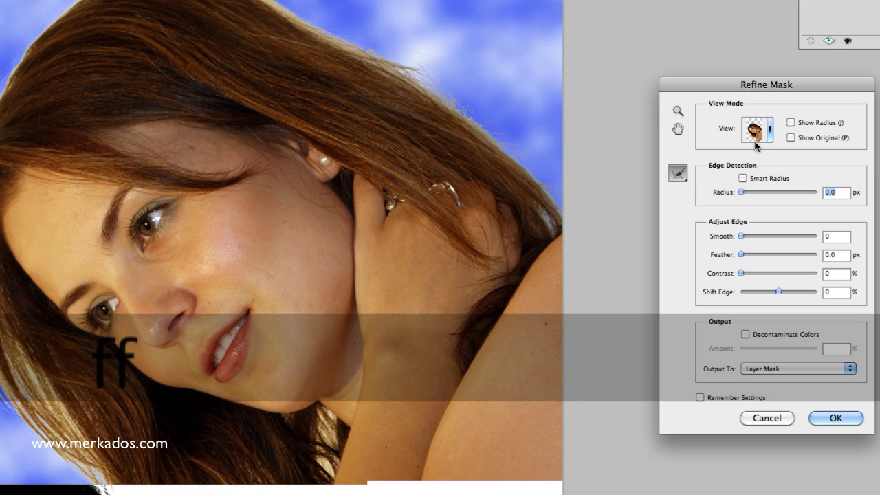
{"action": "key", "text": "f"}
{"action": "key", "text": "f"}
{"action": "key", "text": "f"}
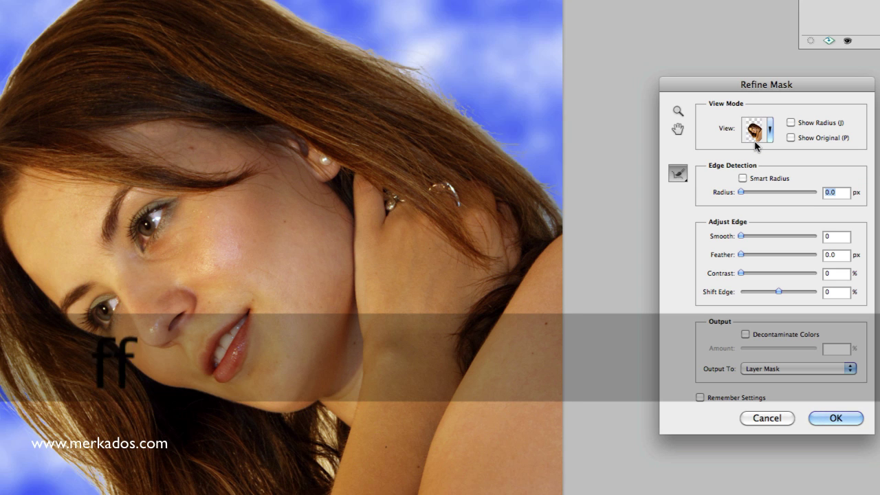
{"action": "key", "text": "f"}
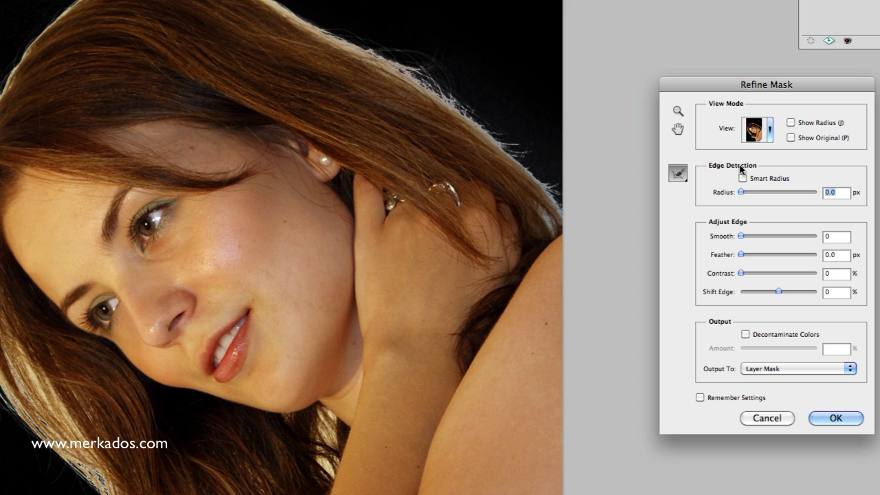
Set the Refine Mask edge radius to 2.0 px and turn on Show Radius
{"action": "left_click_drag", "start_coordinate": [741, 195], "coordinate": [749, 195]}
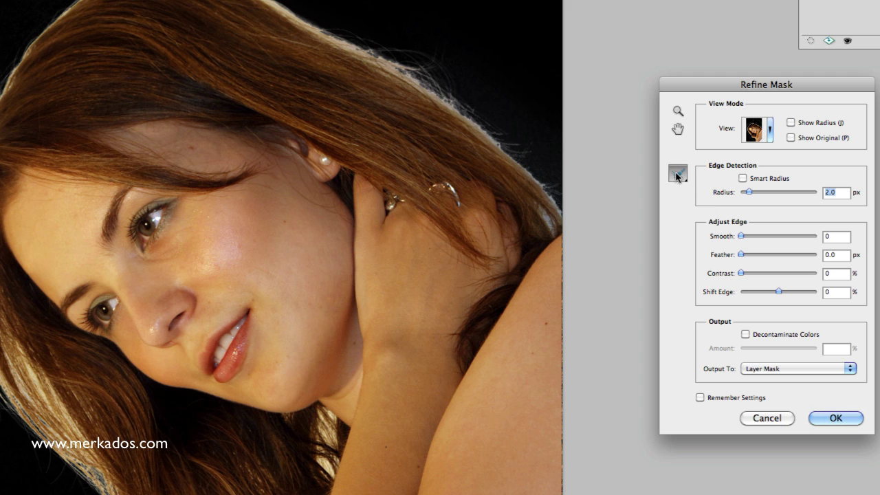
{"action": "left_click", "coordinate": [790, 122]}
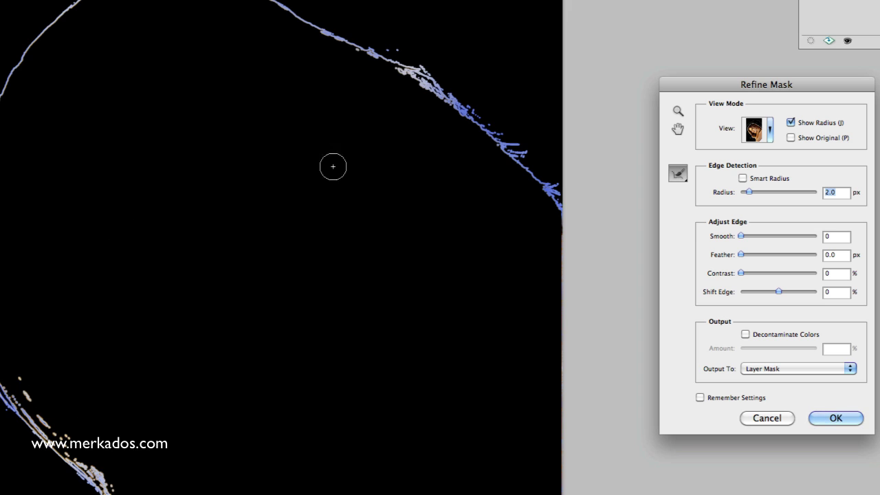
Pan to the hair and brush the refine radius wider along the top and left hair edge
{"action": "left_click_drag", "start_coordinate": [438, 381], "coordinate": [432, 249]}
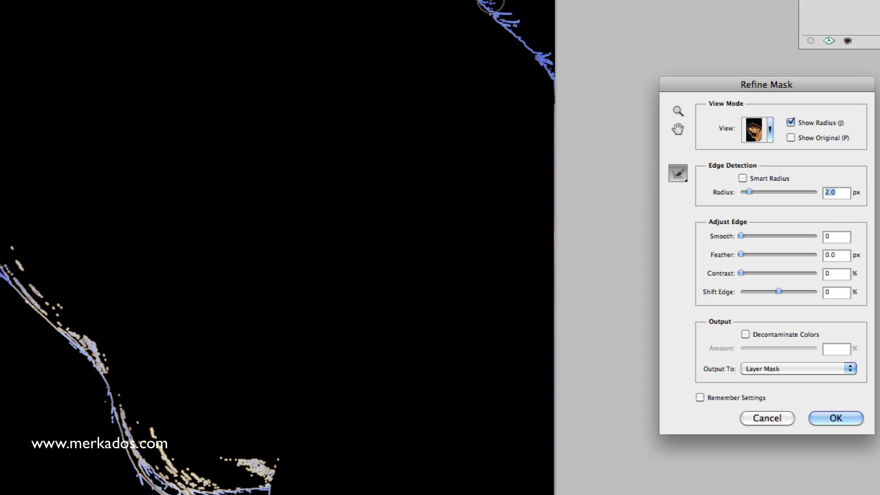
{"action": "mouse_move", "coordinate": [550, 75]}
{"action": "left_mouse_down"}
{"action": "mouse_move", "coordinate": [523, 35]}
{"action": "mouse_move", "coordinate": [486, 8]}
{"action": "left_mouse_up"}
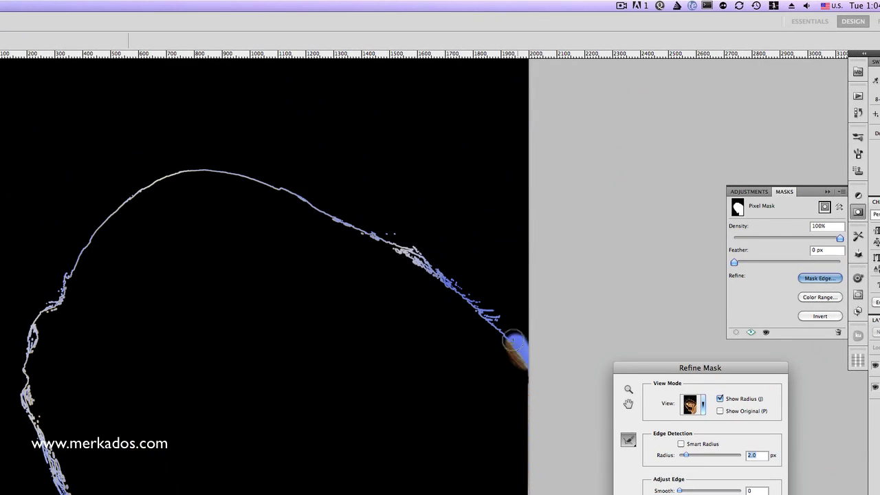
{"action": "mouse_move", "coordinate": [473, 305]}
{"action": "left_mouse_down"}
{"action": "mouse_move", "coordinate": [380, 238]}
{"action": "mouse_move", "coordinate": [288, 197]}
{"action": "mouse_move", "coordinate": [202, 173]}
{"action": "mouse_move", "coordinate": [163, 180]}
{"action": "mouse_move", "coordinate": [164, 190]}
{"action": "mouse_move", "coordinate": [157, 182]}
{"action": "mouse_move", "coordinate": [91, 242]}
{"action": "mouse_move", "coordinate": [30, 330]}
{"action": "mouse_move", "coordinate": [43, 340]}
{"action": "mouse_move", "coordinate": [24, 370]}
{"action": "mouse_move", "coordinate": [25, 404]}
{"action": "mouse_move", "coordinate": [65, 492]}
{"action": "left_mouse_up"}
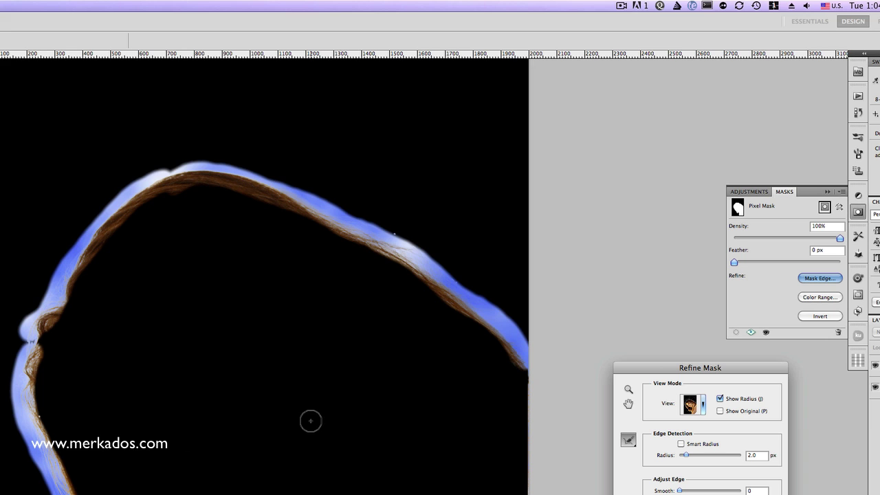
Turn off Show Radius to preview the full cutout with its fine hair strands over black
{"action": "left_click", "coordinate": [720, 400]}
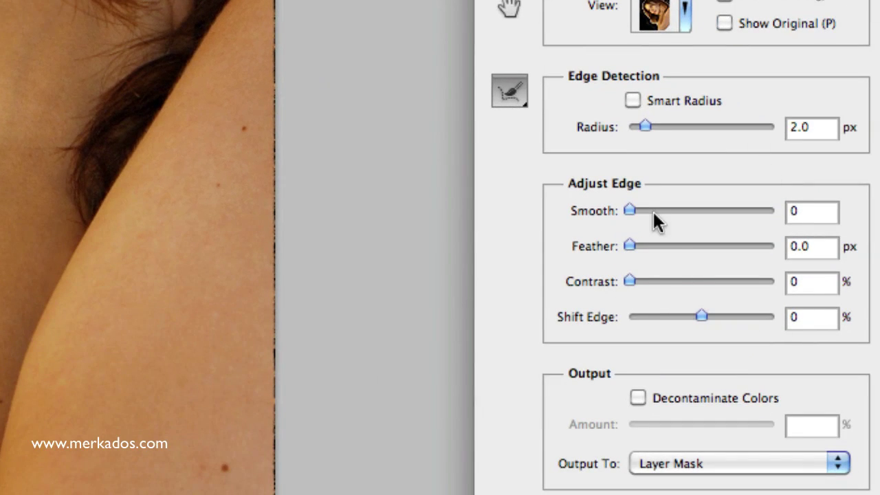
Set the mask edge to Smooth 5, Contrast 1%, Feather 1.0 px and Shift Edge -5%
{"action": "left_click_drag", "start_coordinate": [630, 205], "coordinate": [635, 207]}
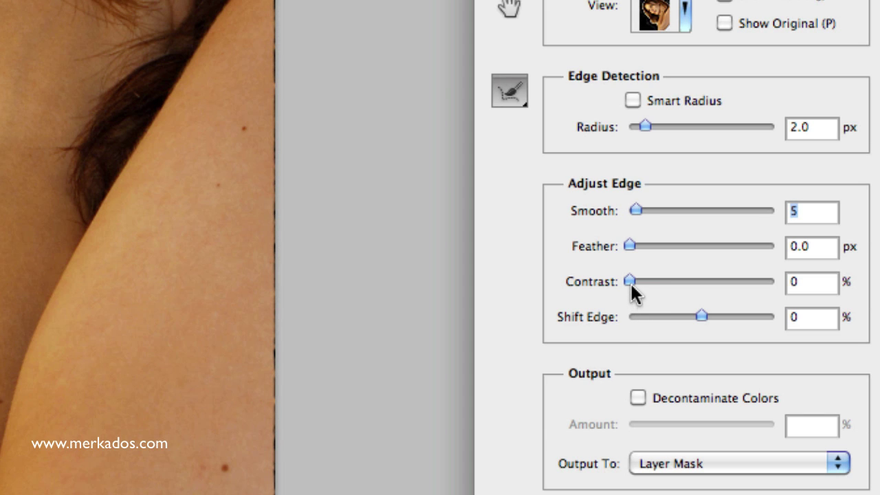
{"action": "mouse_move", "coordinate": [631, 285]}
{"action": "left_mouse_down"}
{"action": "mouse_move", "coordinate": [642, 285]}
{"action": "mouse_move", "coordinate": [629, 282]}
{"action": "left_mouse_up"}
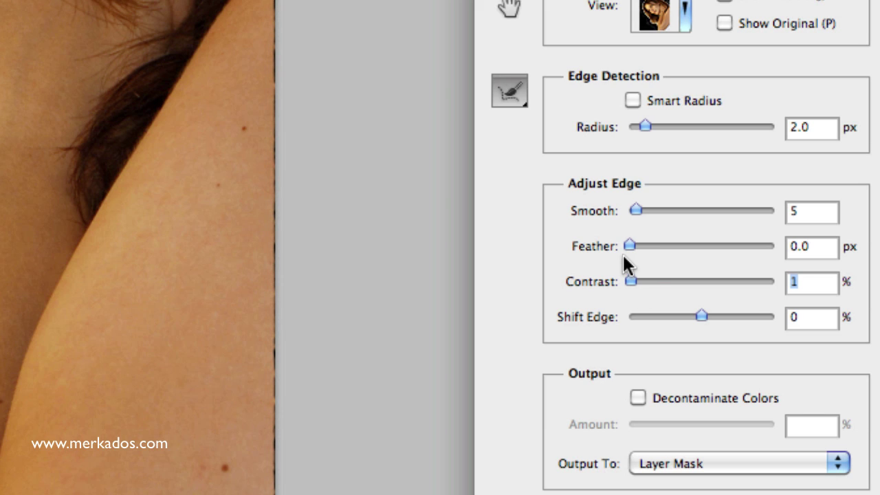
{"action": "left_click_drag", "start_coordinate": [629, 246], "coordinate": [638, 248]}
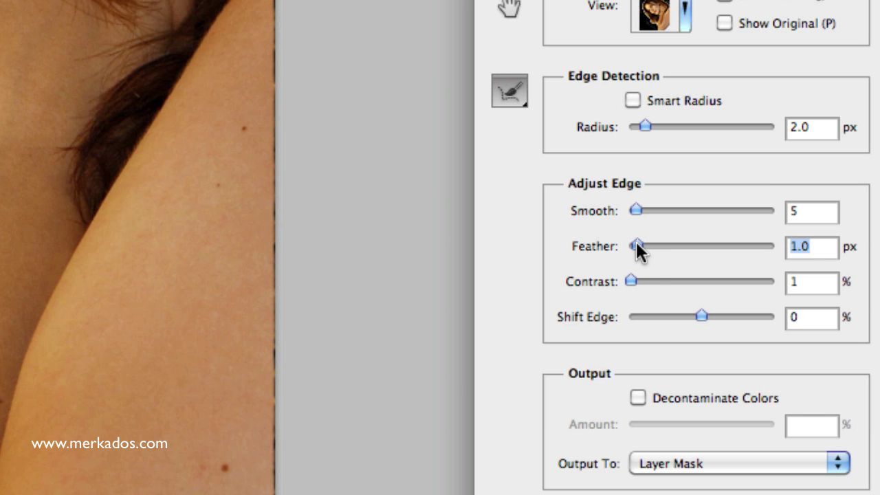
{"action": "left_click_drag", "start_coordinate": [700, 314], "coordinate": [697, 314]}
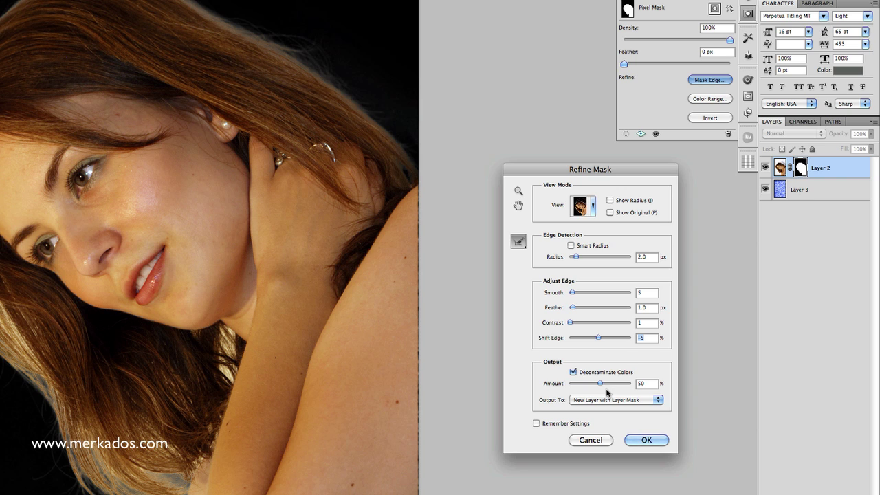
Apply the refined mask as a new masked layer and delete the original unrefined Layer 2
{"action": "left_click", "coordinate": [646, 440]}
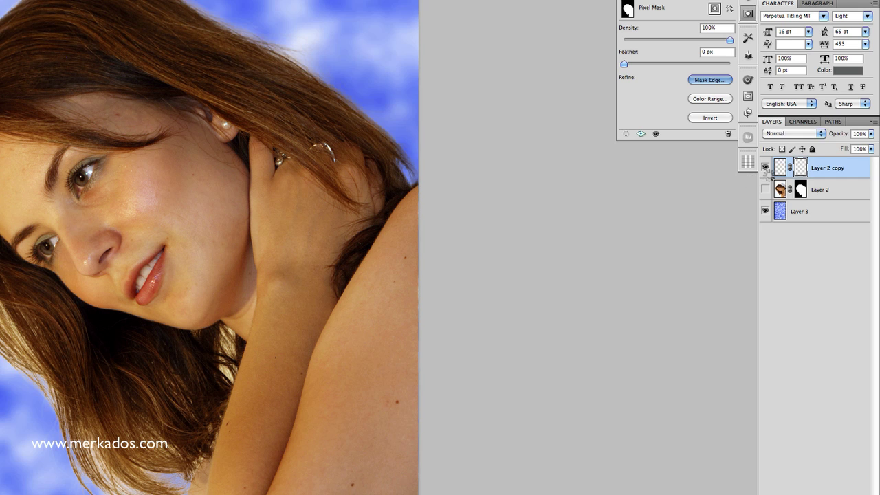
{"action": "mouse_move", "coordinate": [836, 196]}
{"action": "left_mouse_down"}
{"action": "mouse_move", "coordinate": [846, 251]}
{"action": "mouse_move", "coordinate": [836, 199]}
{"action": "left_mouse_up"}
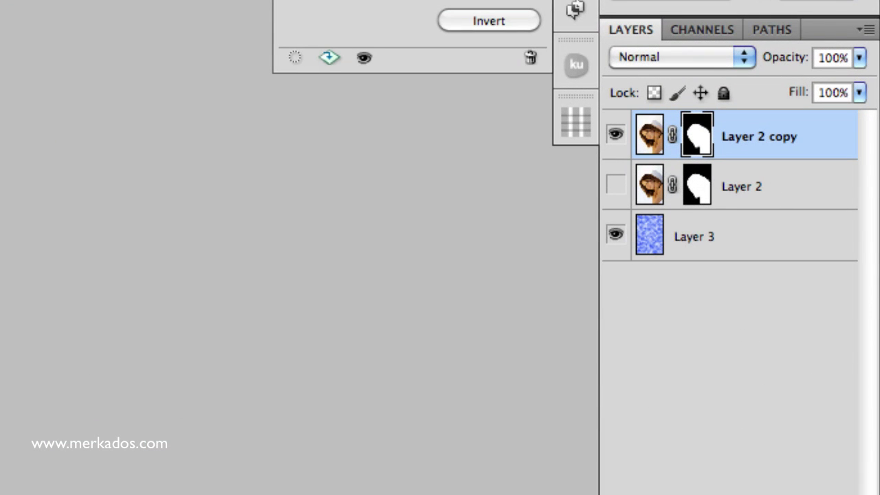
{"action": "left_click_drag", "start_coordinate": [741, 186], "coordinate": [694, 484]}
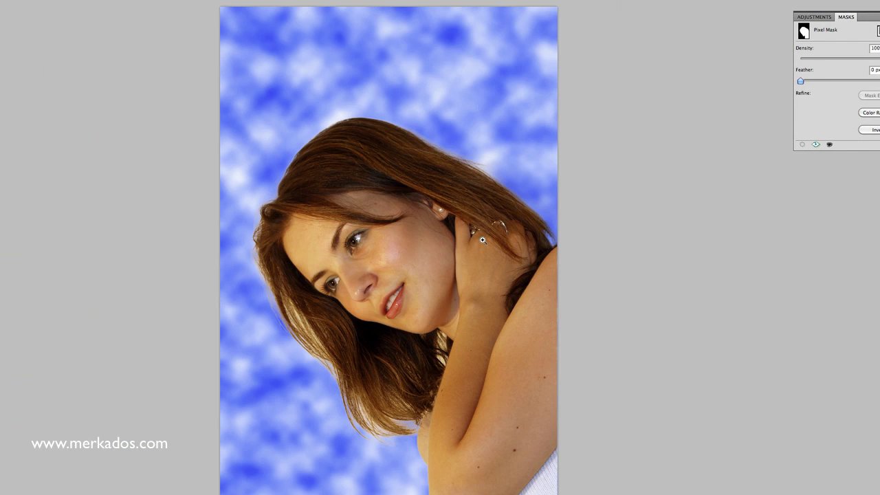
Zoom out to the whole image, back in slightly, and select the cloud background layer
{"action": "scroll", "coordinate": [477, 173], "scroll_direction": "up", "scroll_amount": 1}
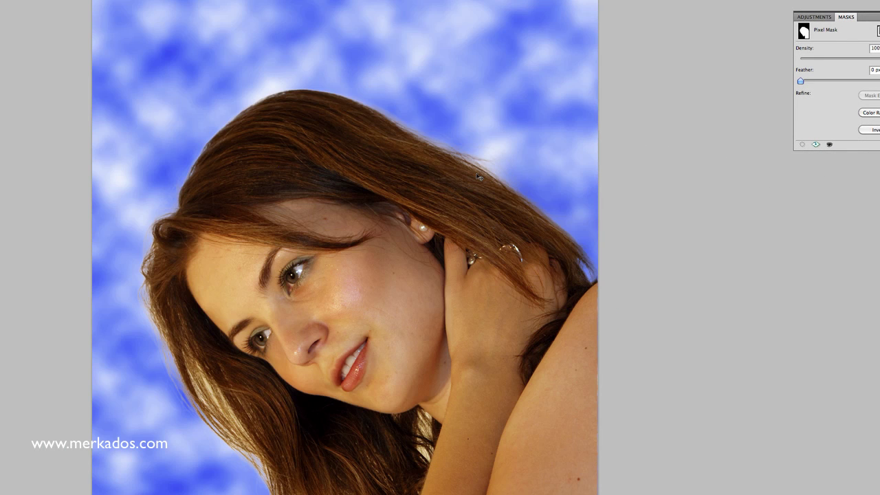
{"action": "left_click", "coordinate": [477, 174], "text": "alt"}
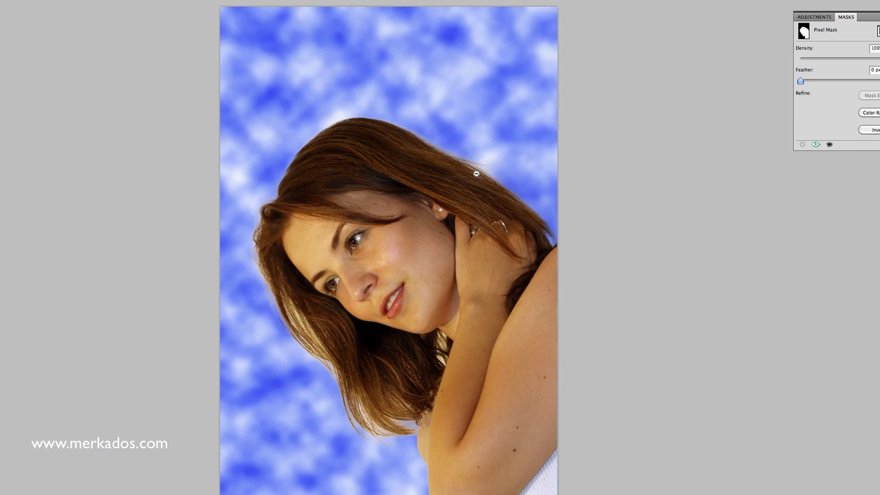
{"action": "left_click", "coordinate": [477, 173], "text": "alt"}
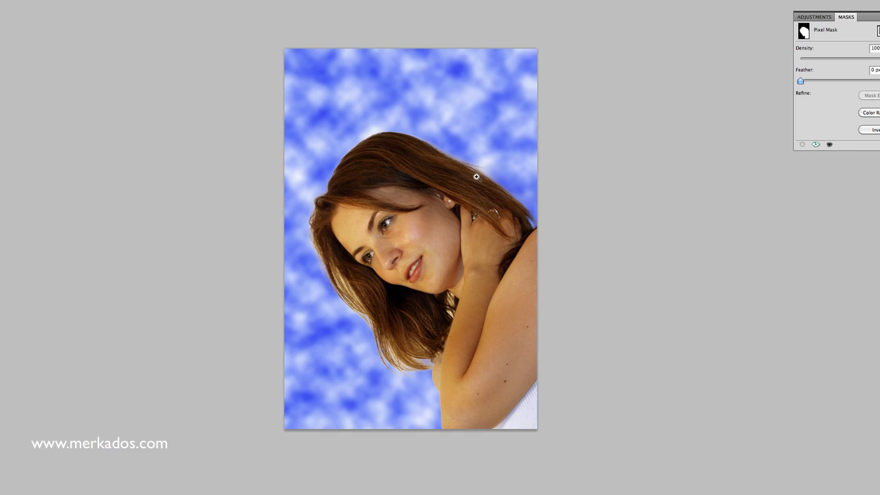
{"action": "left_click", "coordinate": [477, 176]}
{"action": "key", "text": "ctrl+2"}
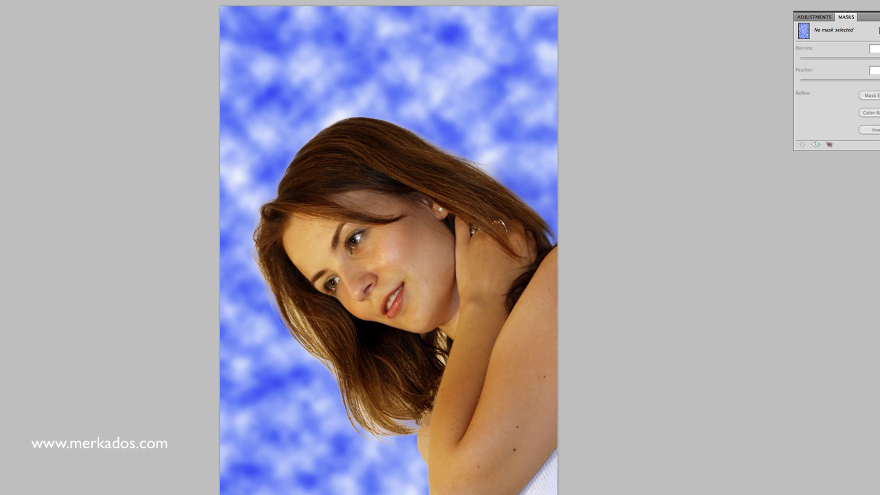
Darken the cloud layer with Curves by lowering the midtones and adjusting the highlights
{"action": "left_click", "coordinate": [781, 377]}
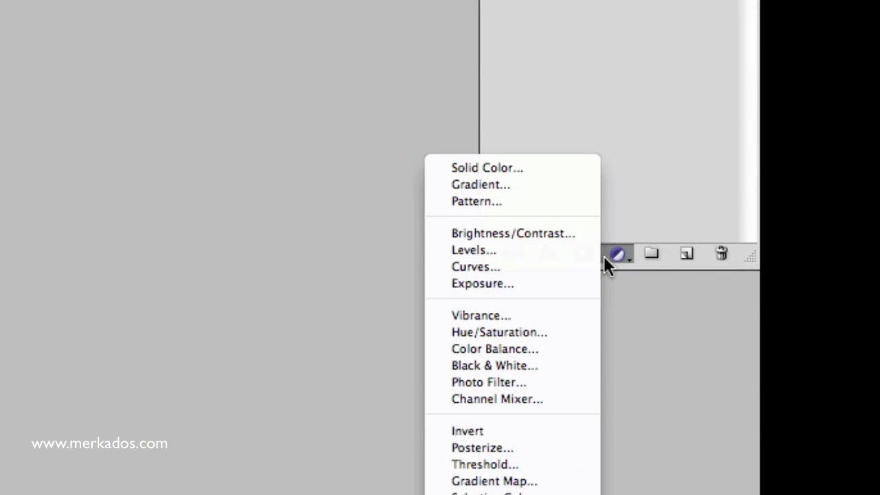
{"action": "left_click", "coordinate": [609, 265]}
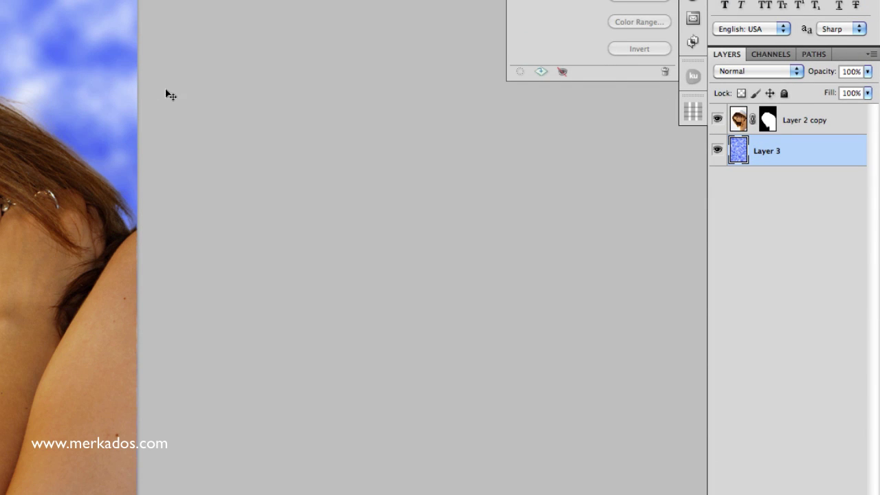
{"action": "key", "text": "super+m"}
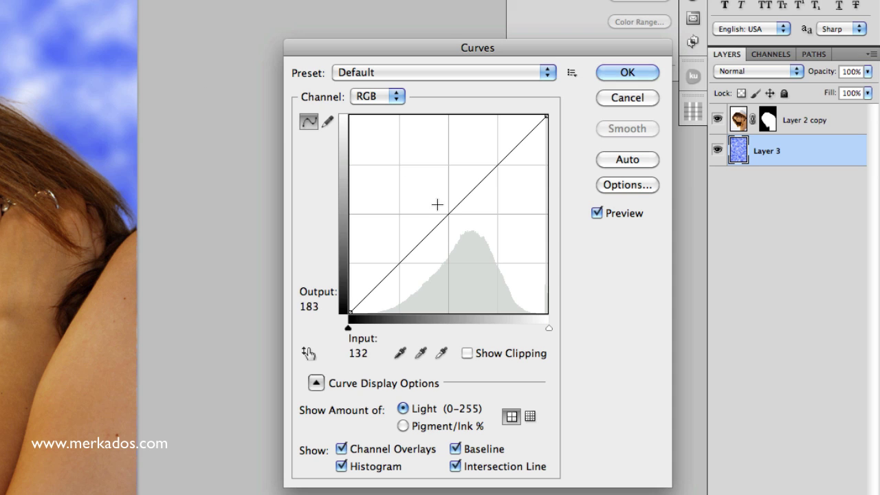
{"action": "left_click_drag", "start_coordinate": [444, 217], "coordinate": [463, 238]}
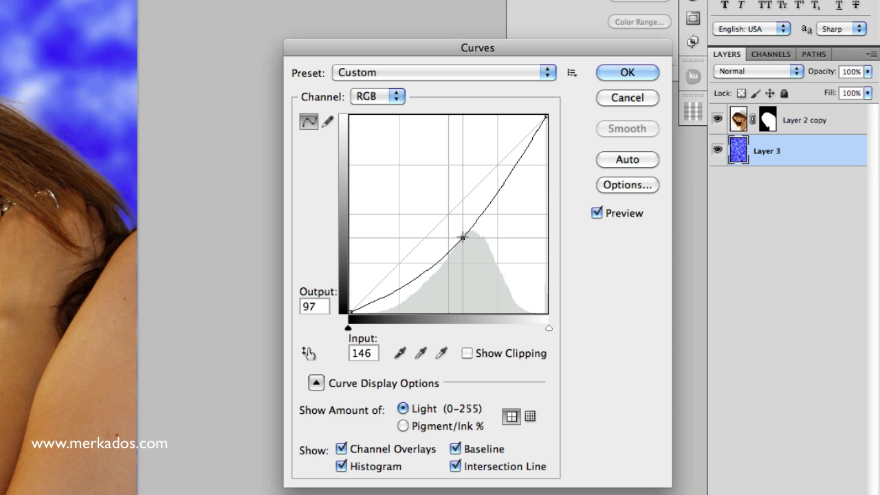
{"action": "left_click_drag", "start_coordinate": [499, 183], "coordinate": [504, 166]}
{"action": "left_click_drag", "start_coordinate": [773, 149], "coordinate": [777, 155]}
Confirm the curve, then add a Hue/Saturation layer shifting the clouds' hue to magenta
{"action": "left_click", "coordinate": [874, 55]}
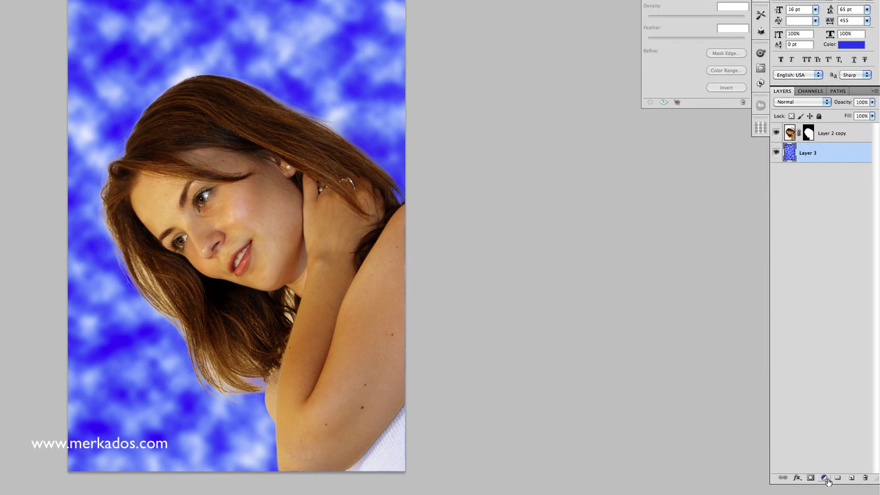
{"action": "left_click", "coordinate": [825, 478]}
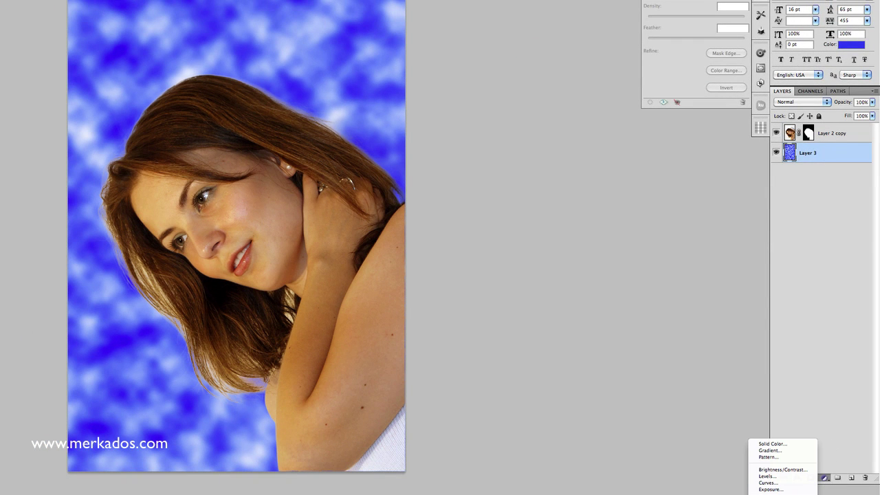
{"action": "left_click", "coordinate": [774, 494]}
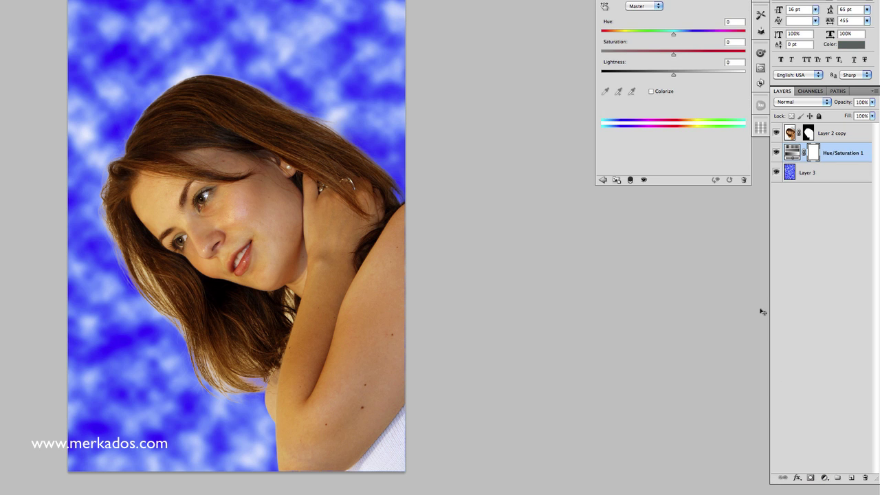
{"action": "left_click_drag", "start_coordinate": [629, 34], "coordinate": [722, 36]}
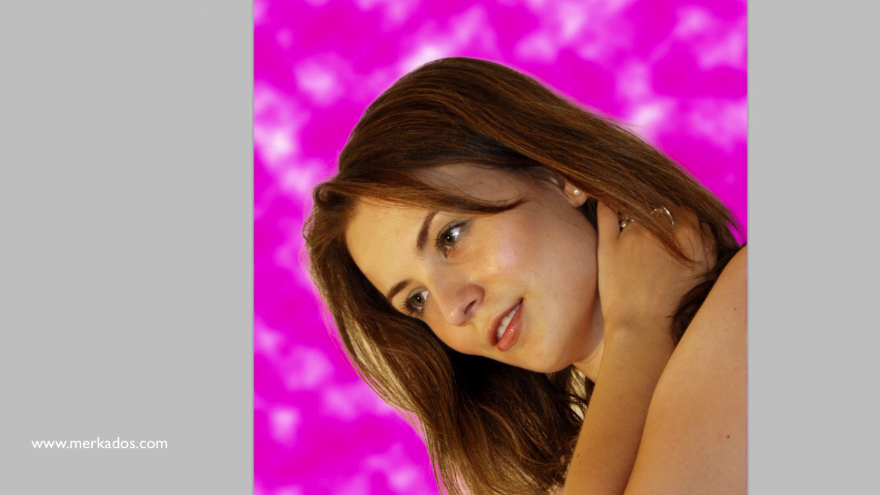